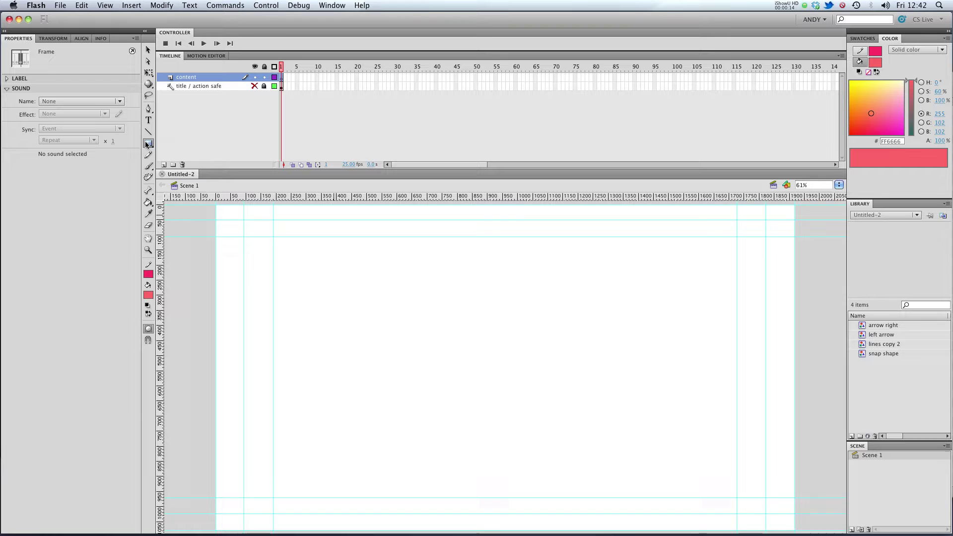
# - Draw a large square near stage centre with a black stroke and #FF9900 orange fill
pyautogui.moveTo(147, 144); pyautogui.dragTo(193, 146)
pyautogui.click(149, 275)
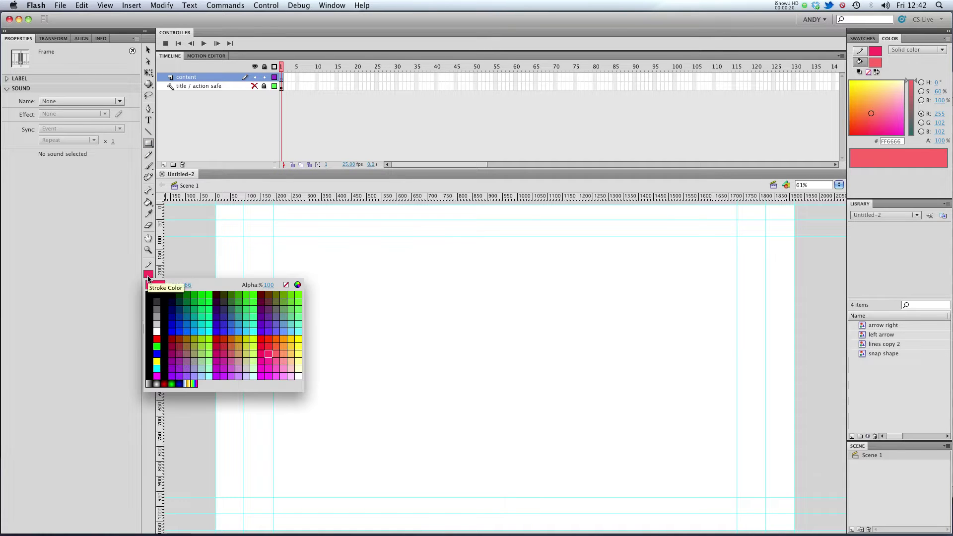
pyautogui.click(149, 296)
pyautogui.click(149, 295)
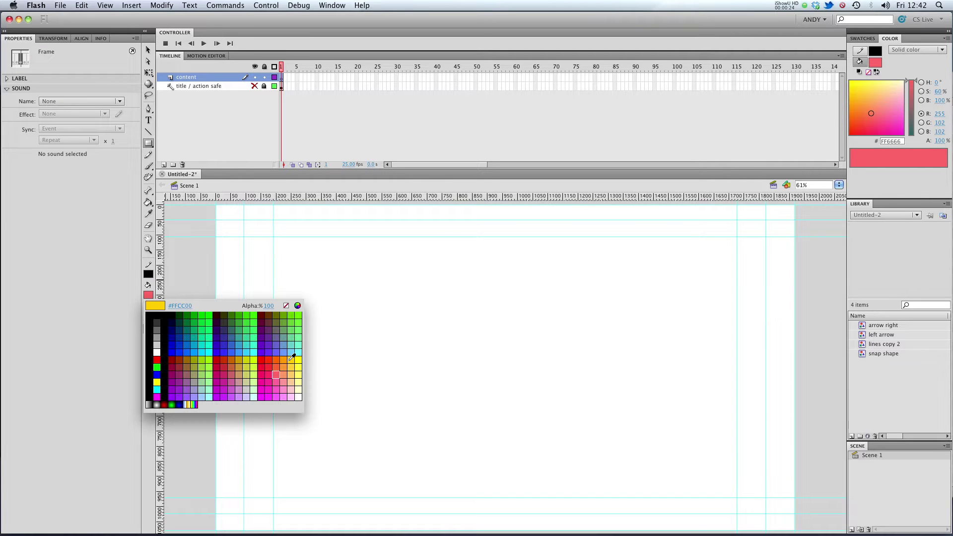
pyautogui.click(283, 359)
pyautogui.moveTo(365, 272)
pyautogui.mouseDown()
pyautogui.moveTo(568, 436)
pyautogui.moveTo(537, 448)
pyautogui.mouseUp()
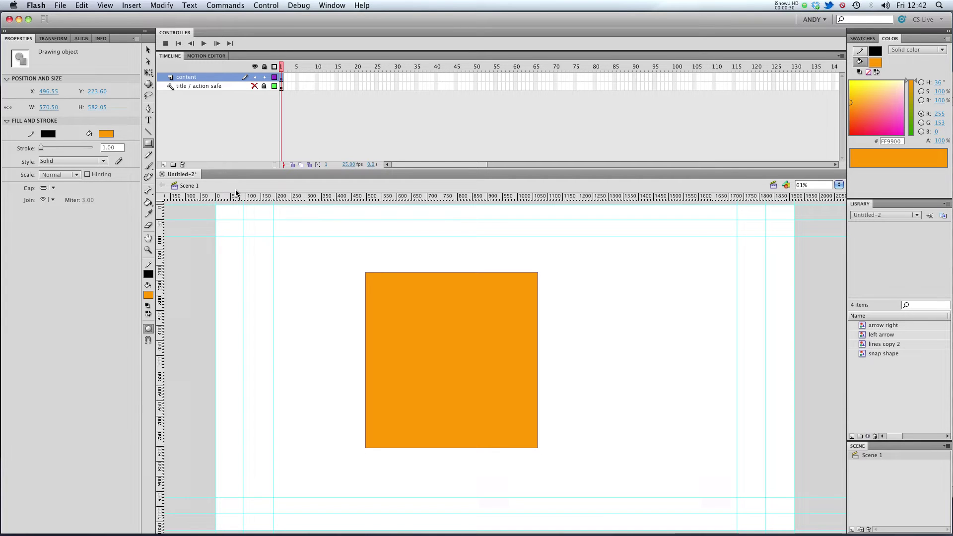
# - Select the whole orange square and raise its stroke width to 18.25
pyautogui.click(148, 50)
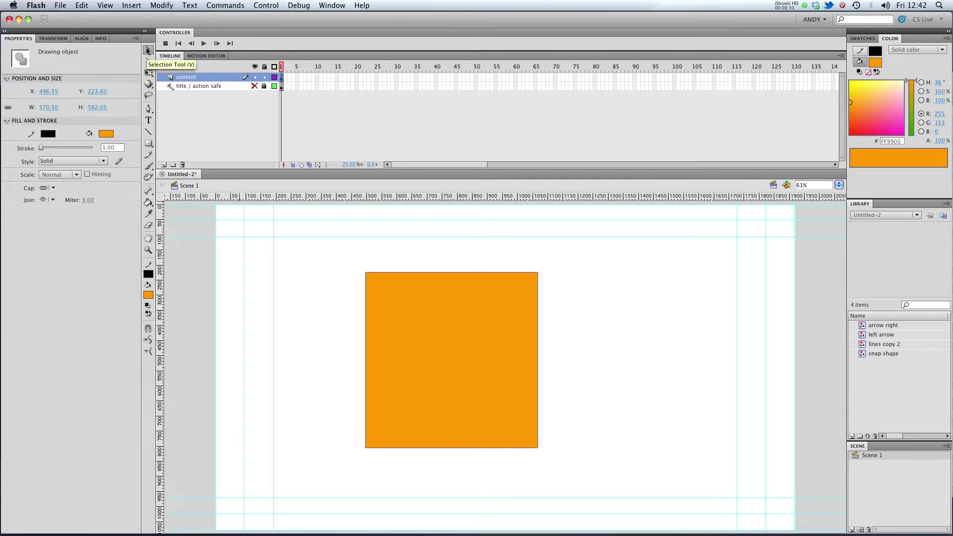
pyautogui.click(441, 307)
pyautogui.moveTo(343, 261)
pyautogui.mouseDown()
pyautogui.moveTo(508, 430)
pyautogui.moveTo(639, 495)
pyautogui.mouseUp()
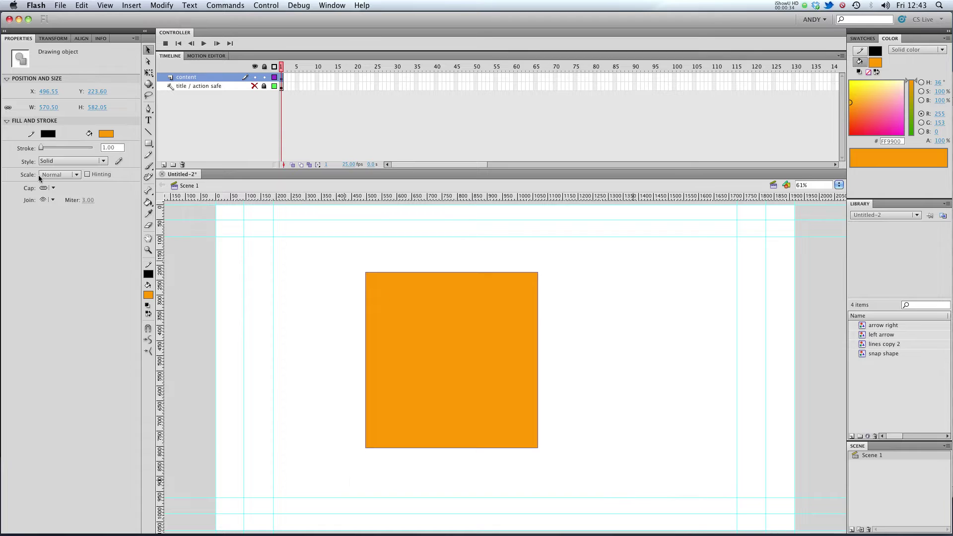
pyautogui.moveTo(42, 147); pyautogui.dragTo(47, 147)
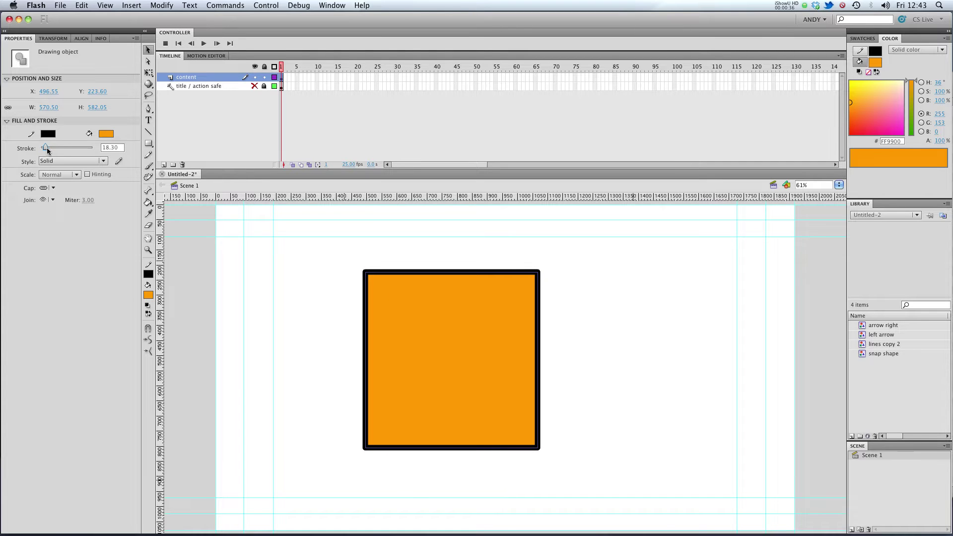
pyautogui.click(299, 338)
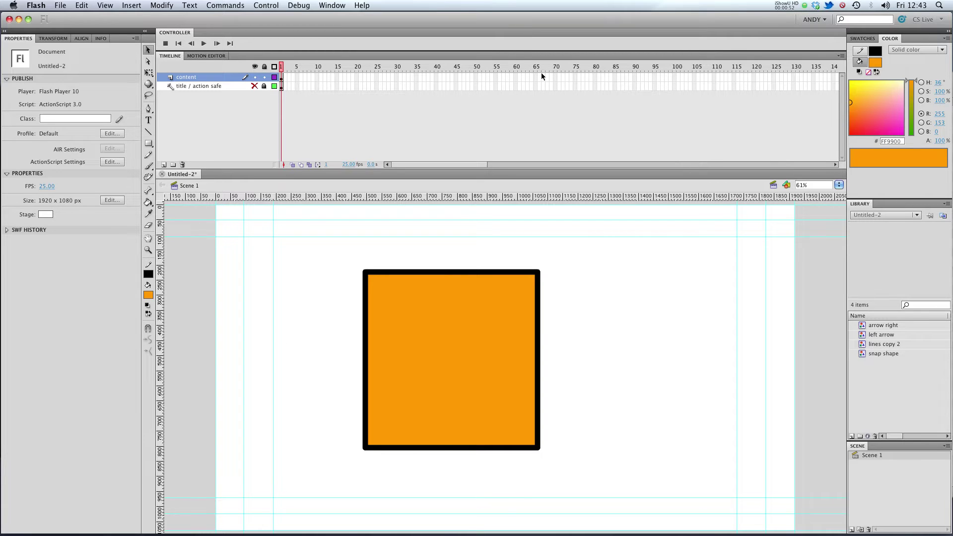
# - Insert a keyframe at frame 75 on the content layer
pyautogui.click(575, 77)
pyautogui.rightClick(577, 80)
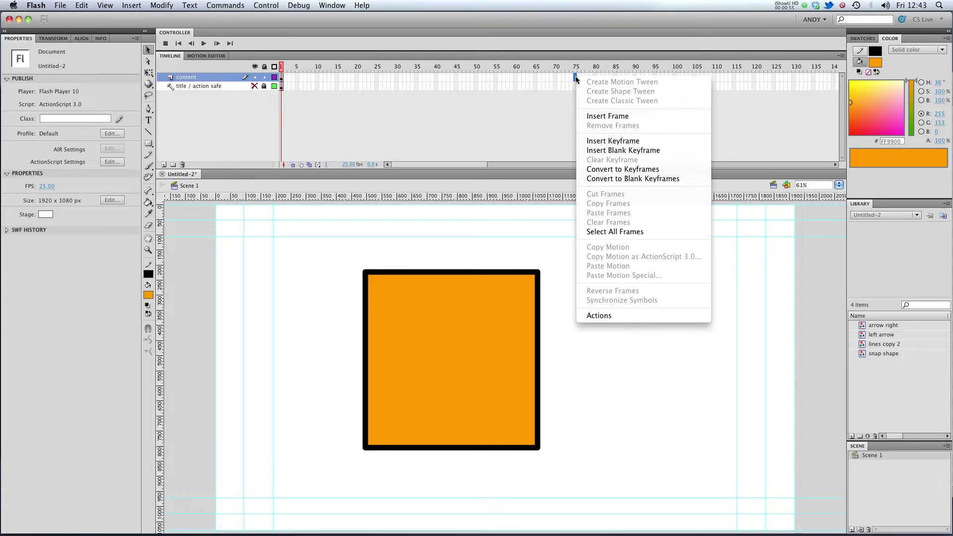
pyautogui.click(601, 141)
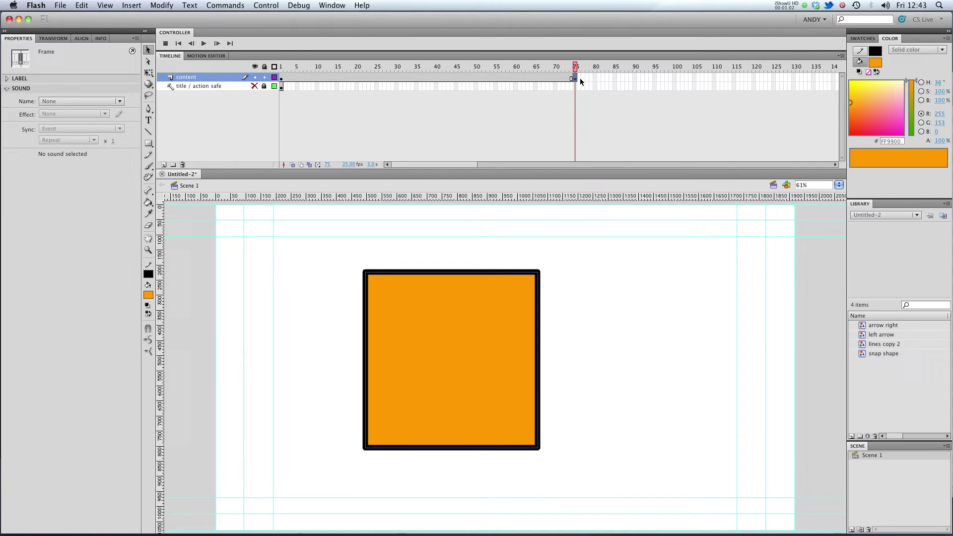
# - Return to frame 1 and select the content layer's full frame span 1–75
pyautogui.moveTo(576, 68); pyautogui.dragTo(436, 79)
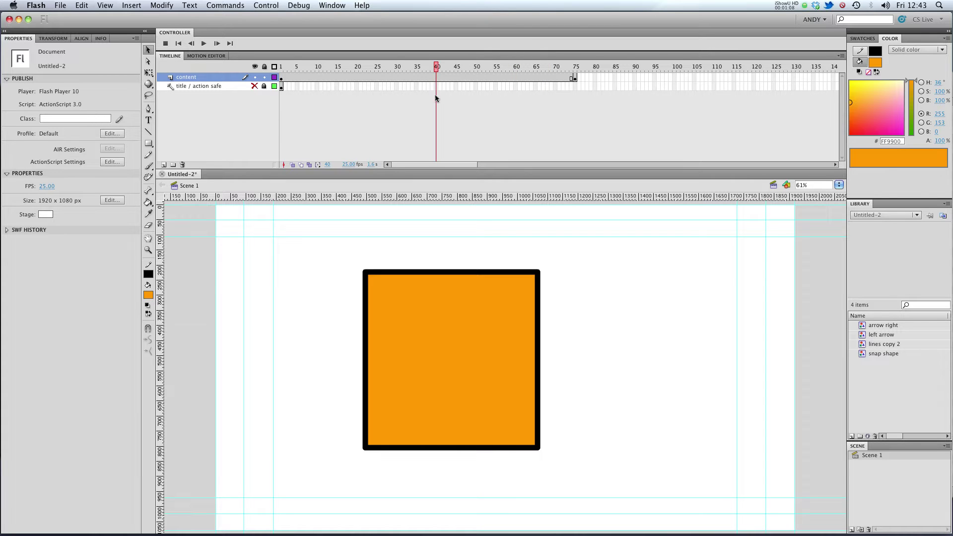
pyautogui.moveTo(325, 242); pyautogui.dragTo(665, 497)
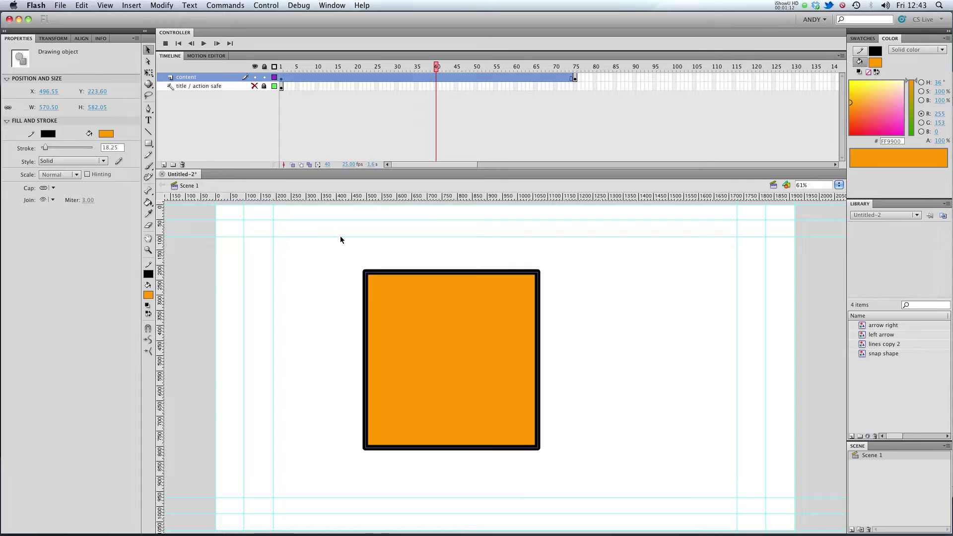
pyautogui.moveTo(340, 235); pyautogui.dragTo(590, 474)
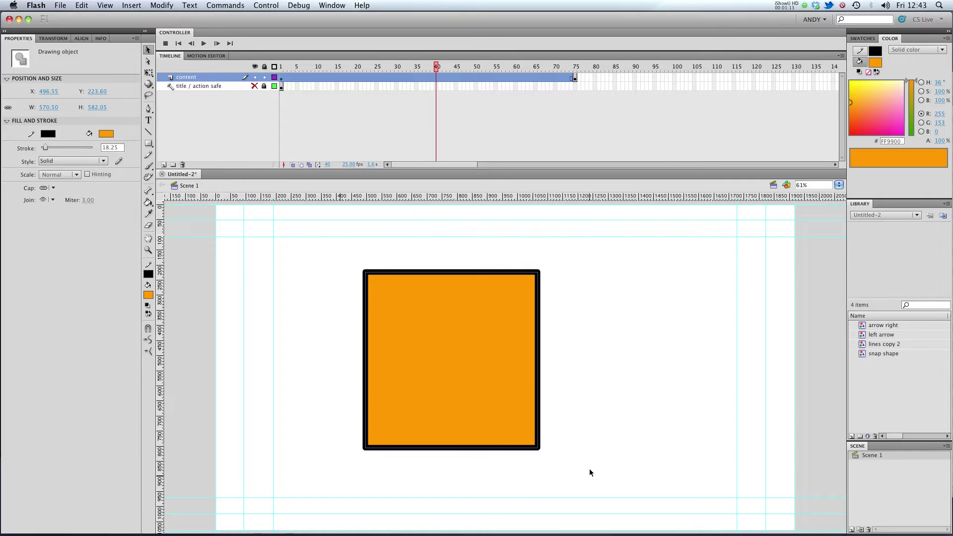
pyautogui.click(560, 77)
pyautogui.click(464, 76)
pyautogui.doubleClick(464, 77)
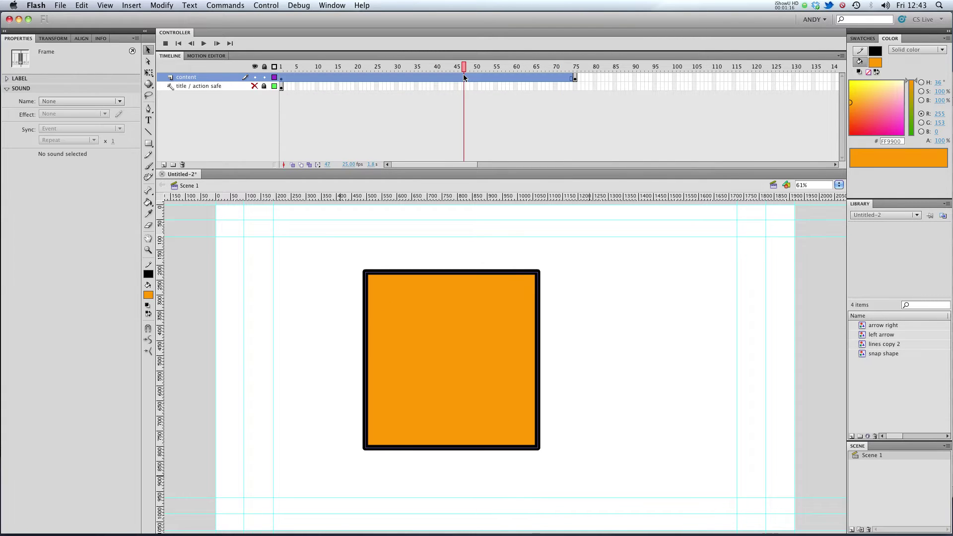
# - Create a shape tween across frames 1–75, then play it and check frames 34 and 75
pyautogui.rightClick(464, 77)
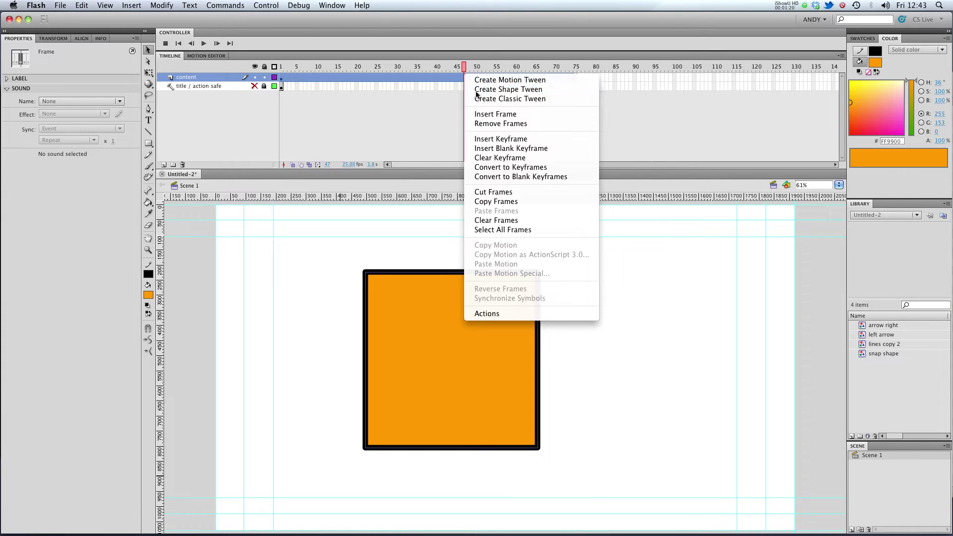
pyautogui.click(475, 90)
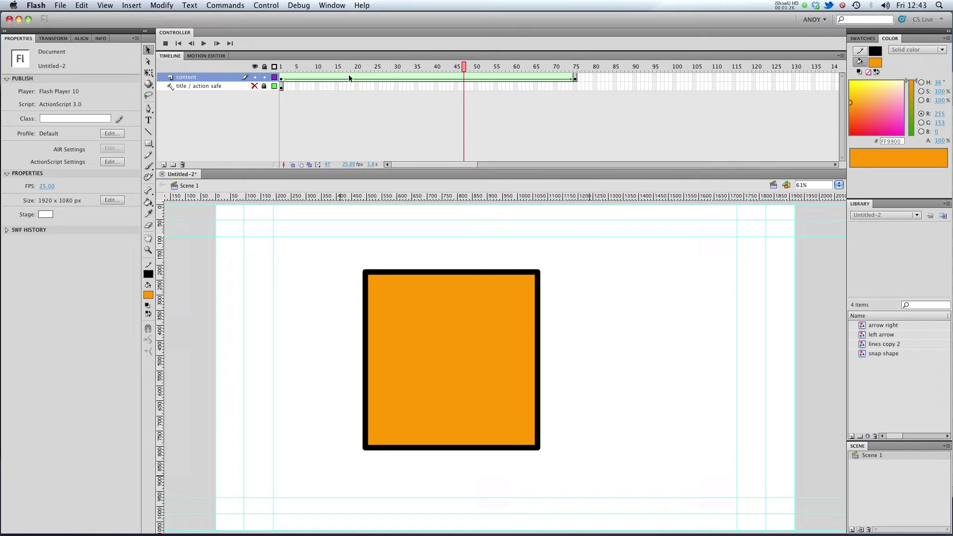
pyautogui.click(413, 67)
pyautogui.click(281, 67)
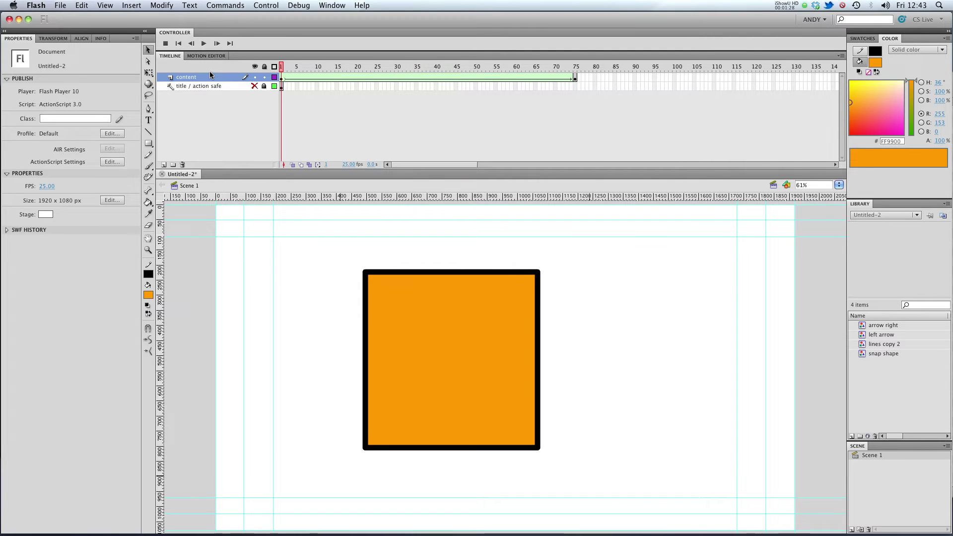
pyautogui.press('Return')
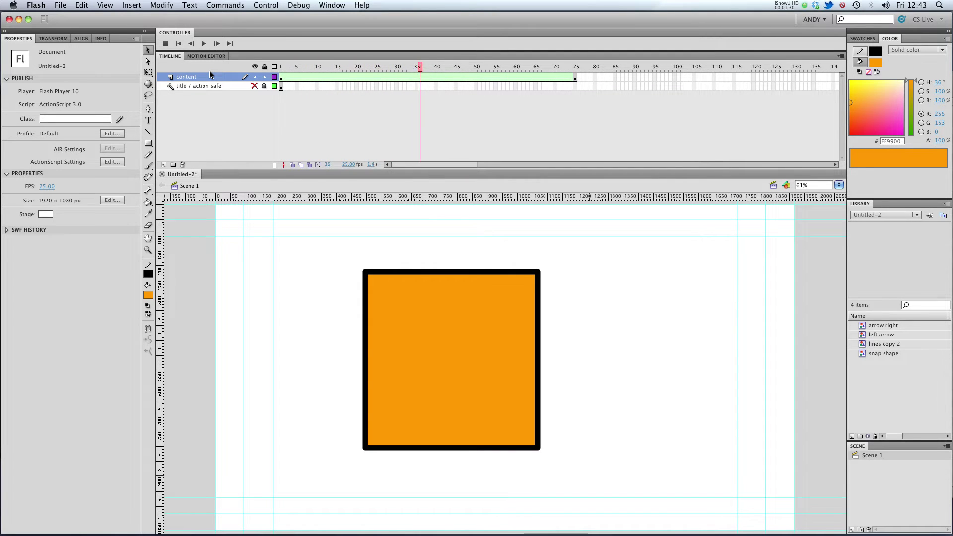
pyautogui.click(282, 79)
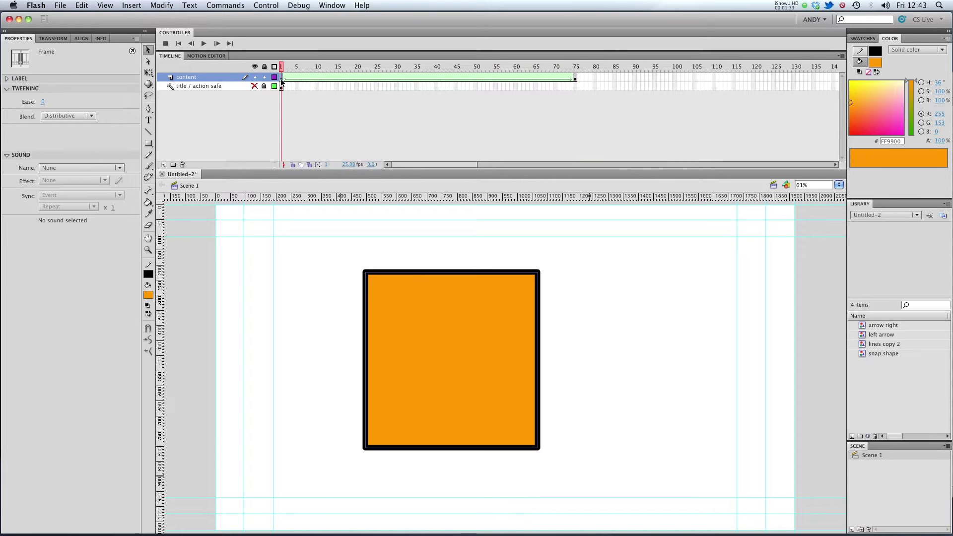
pyautogui.click(577, 80)
pyautogui.click(197, 77)
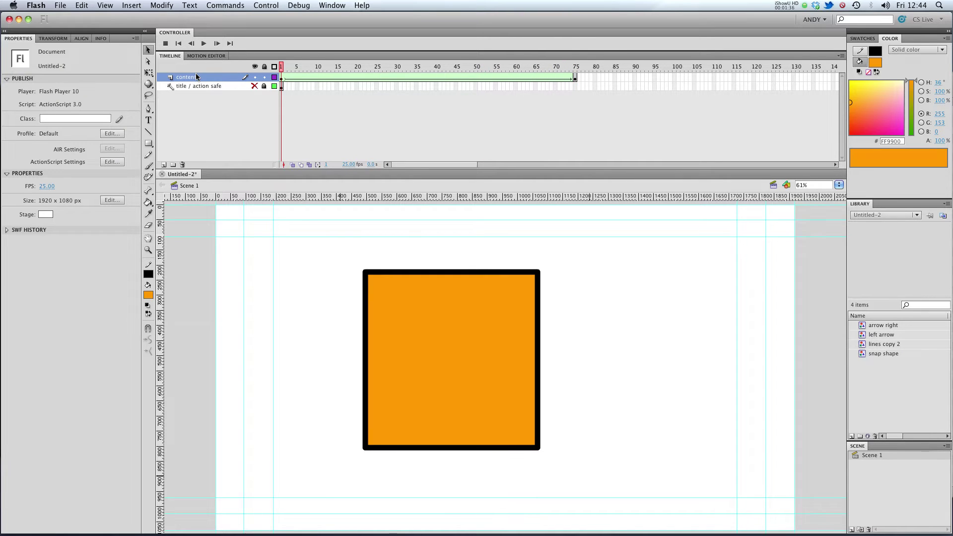
# - Delete the square from the keyframe at frame 75
pyautogui.click(575, 77)
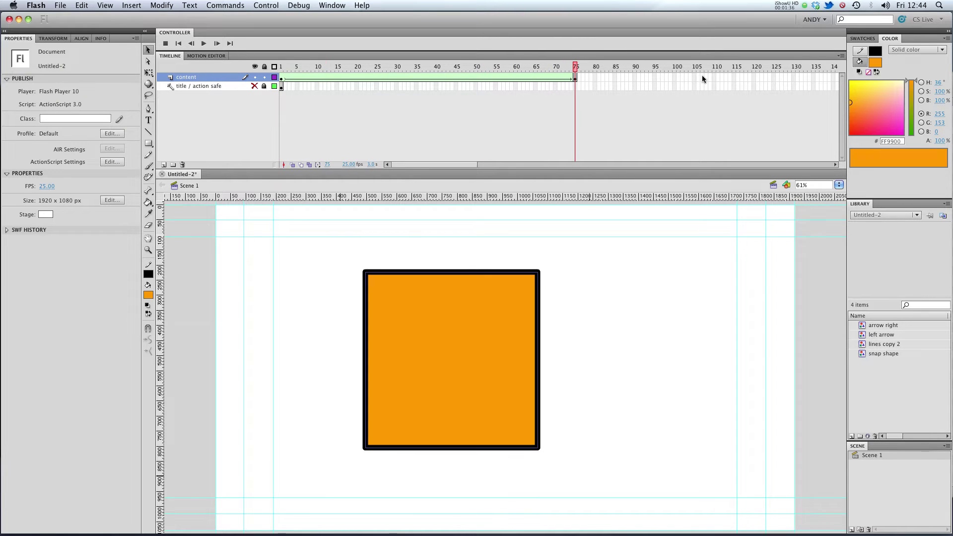
pyautogui.click(574, 77)
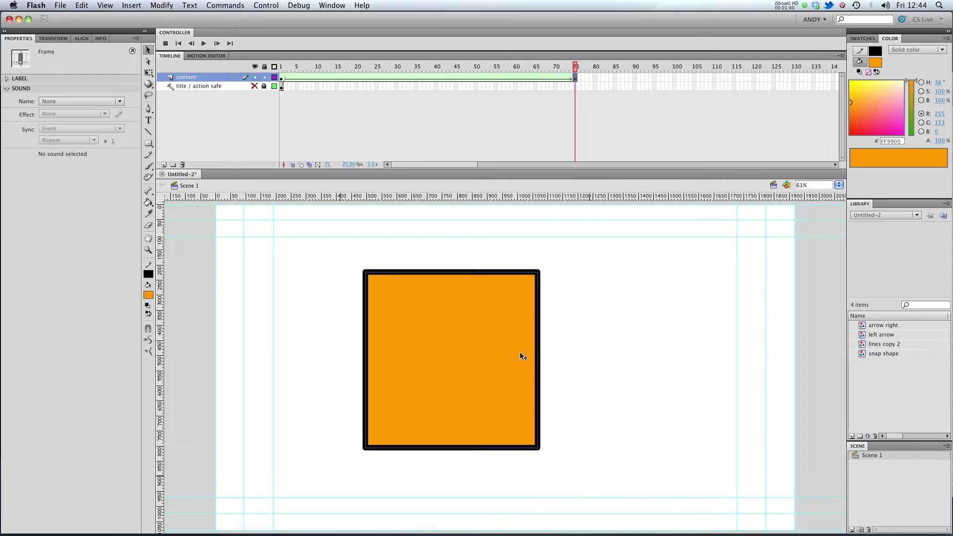
pyautogui.click(430, 295)
pyautogui.press('Delete')
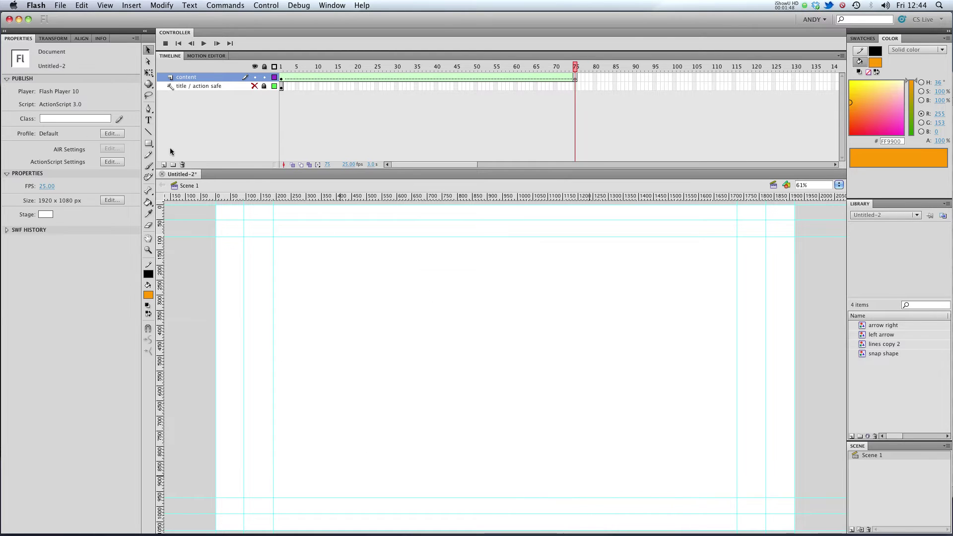
# - Set the PolyStar tool to star style and draw a star near stage centre
pyautogui.click(148, 144)
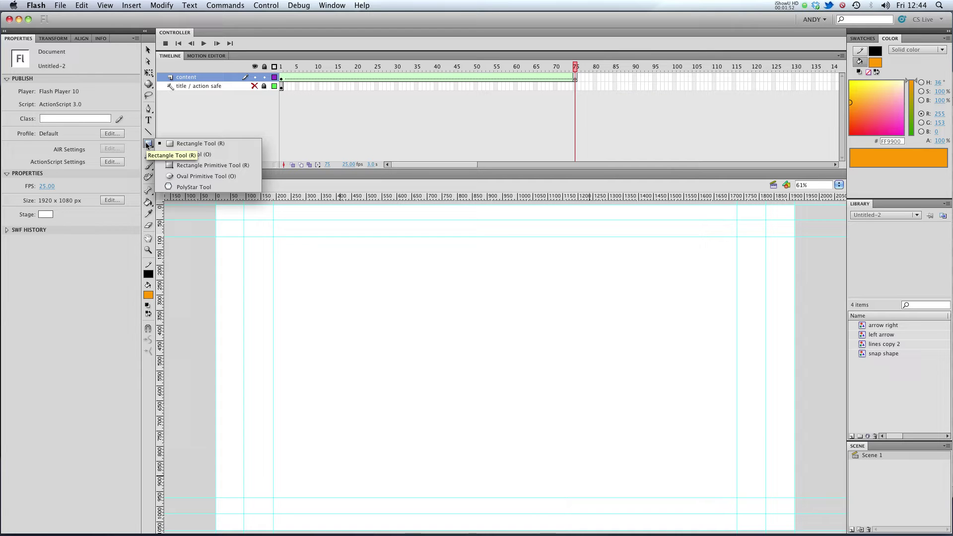
pyautogui.click(205, 186)
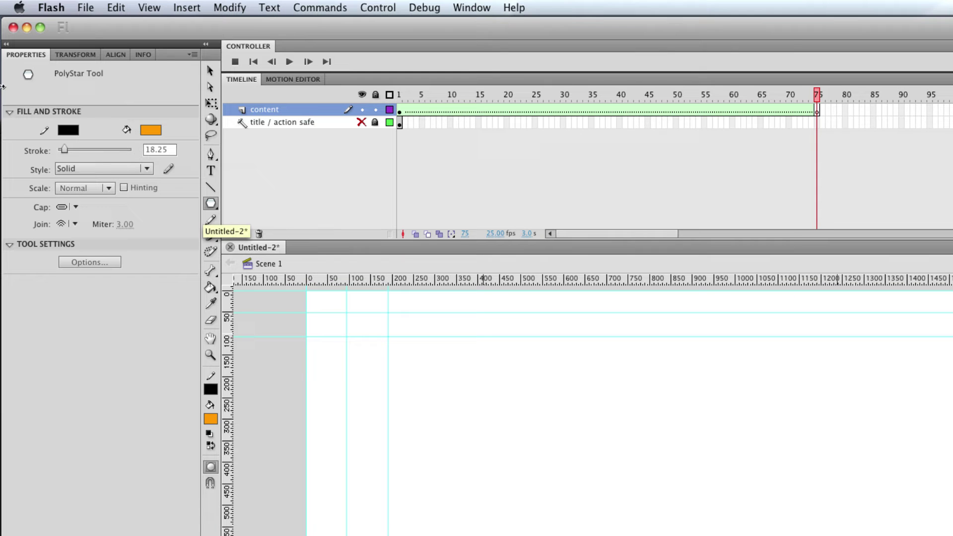
pyautogui.click(84, 259)
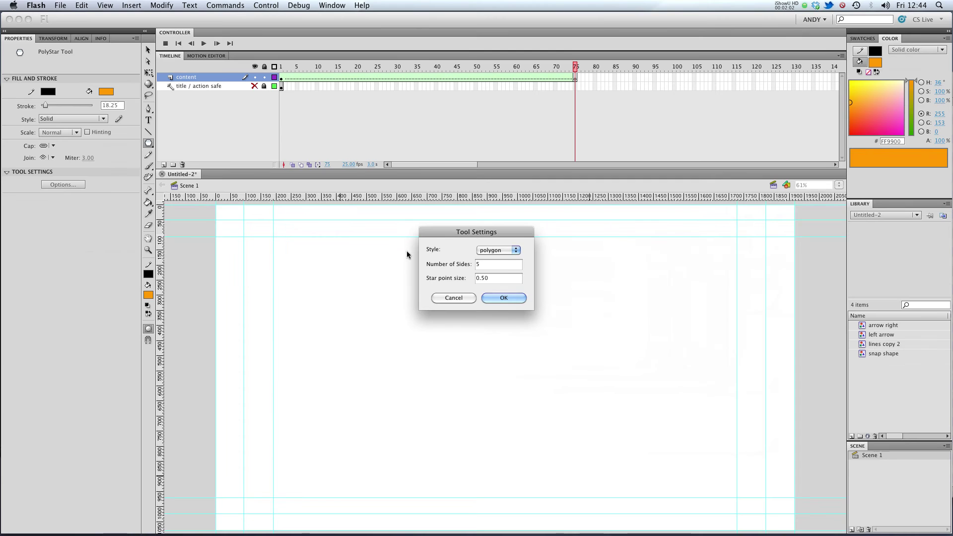
pyautogui.click(625, 268)
pyautogui.click(507, 258)
pyautogui.click(512, 298)
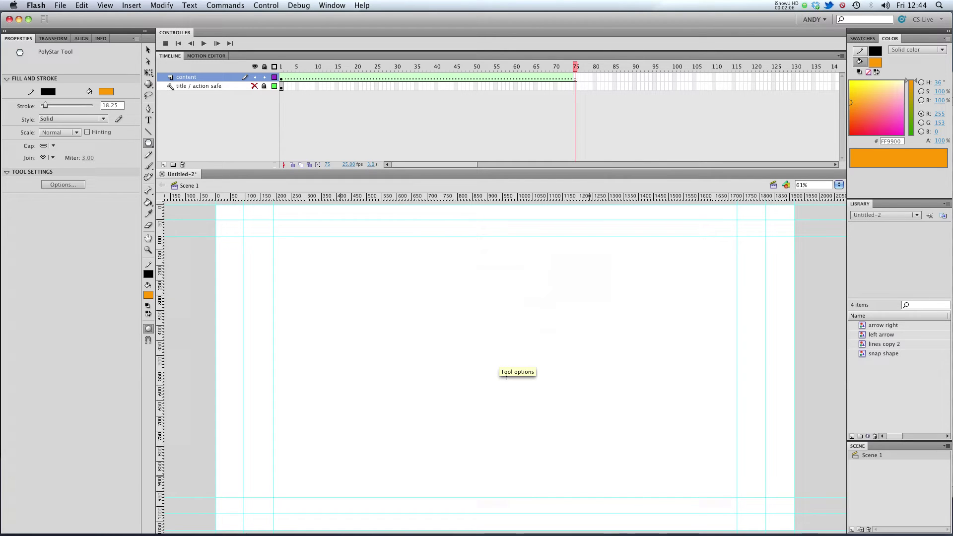
pyautogui.moveTo(529, 409)
pyautogui.mouseDown()
pyautogui.moveTo(376, 262)
pyautogui.moveTo(412, 311)
pyautogui.moveTo(501, 380)
pyautogui.moveTo(481, 363)
pyautogui.moveTo(484, 347)
pyautogui.moveTo(446, 323)
pyautogui.moveTo(481, 363)
pyautogui.moveTo(454, 343)
pyautogui.mouseUp()
pyautogui.press('v')
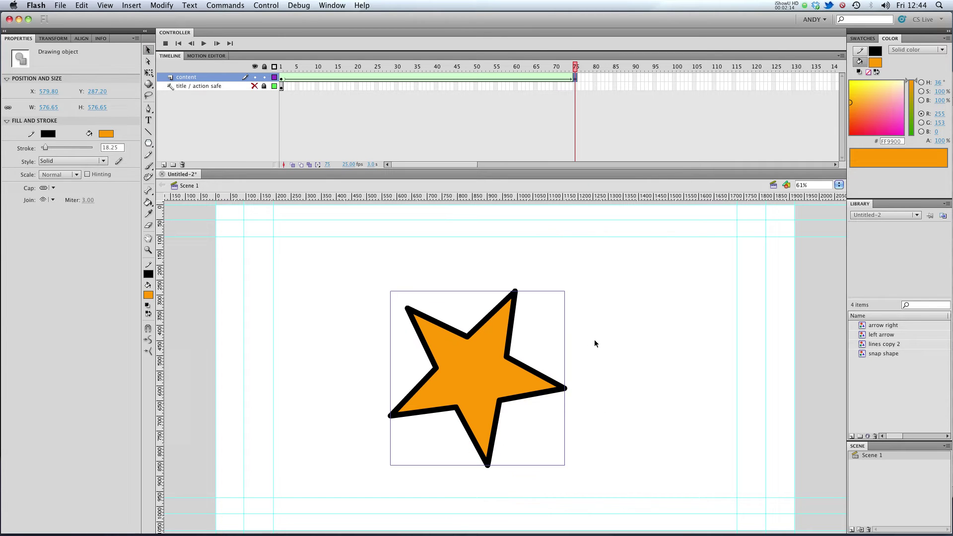
pyautogui.click(588, 339)
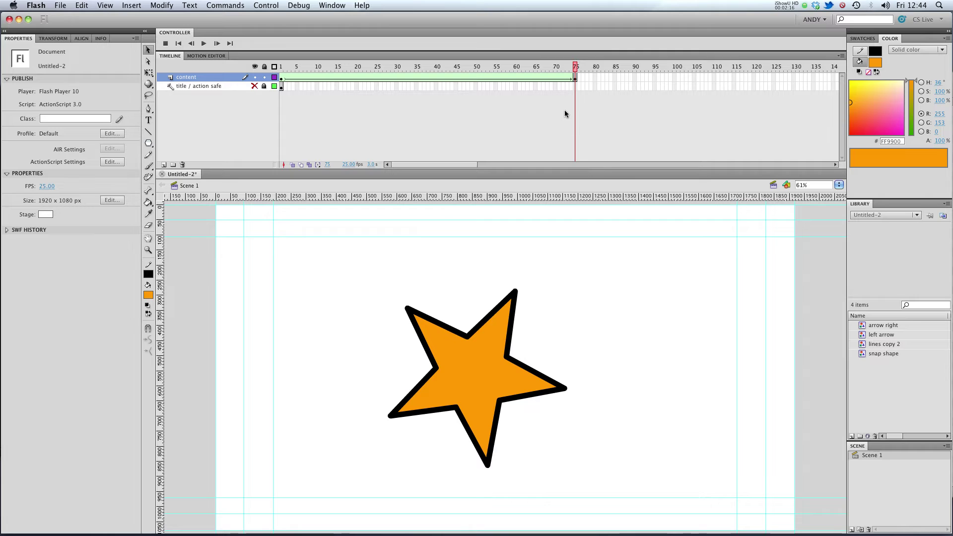
# - Recolour the frame-75 star with a #6666FF purple outline and #33CC33 green fill, previewing the tween
pyautogui.press('Return')
pyautogui.press('Return')
pyautogui.press('Return')
pyautogui.click(575, 78)
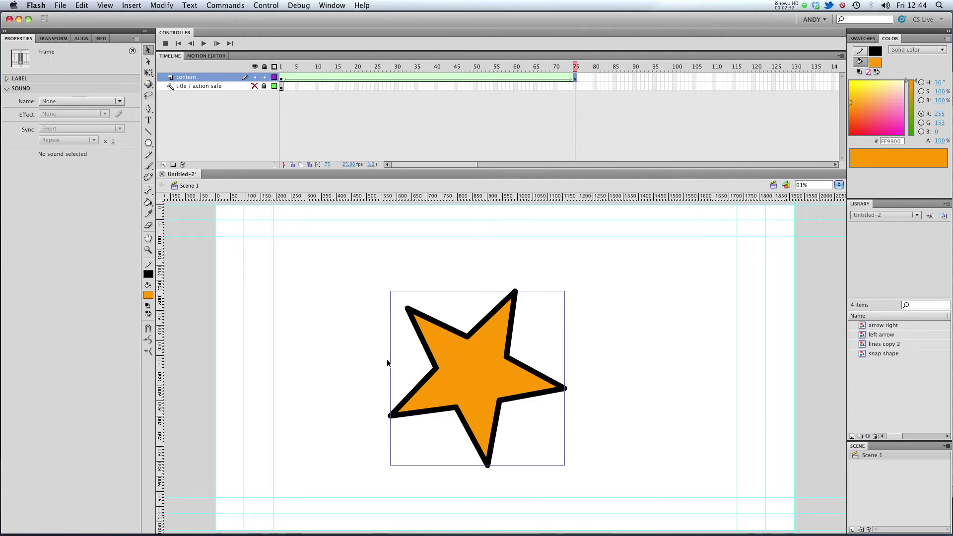
pyautogui.click(148, 275)
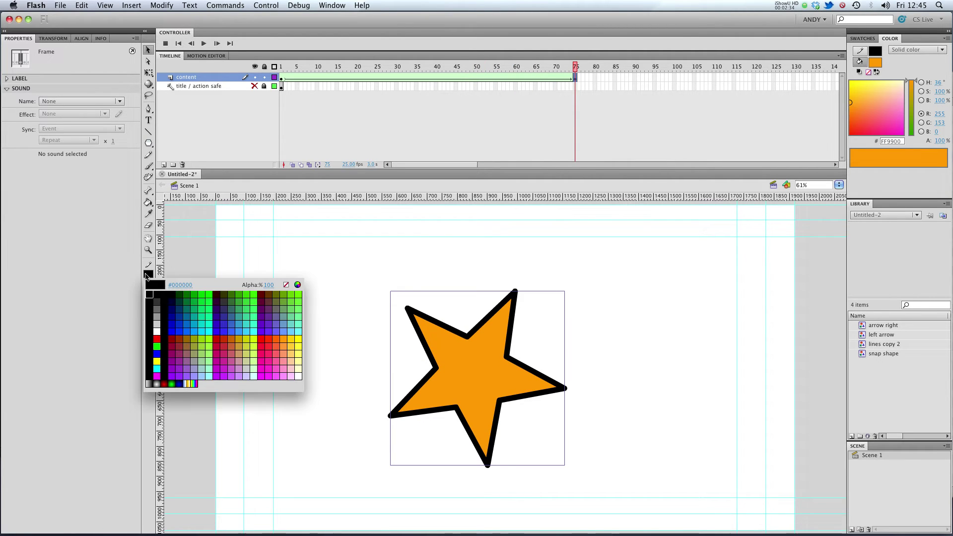
pyautogui.click(282, 329)
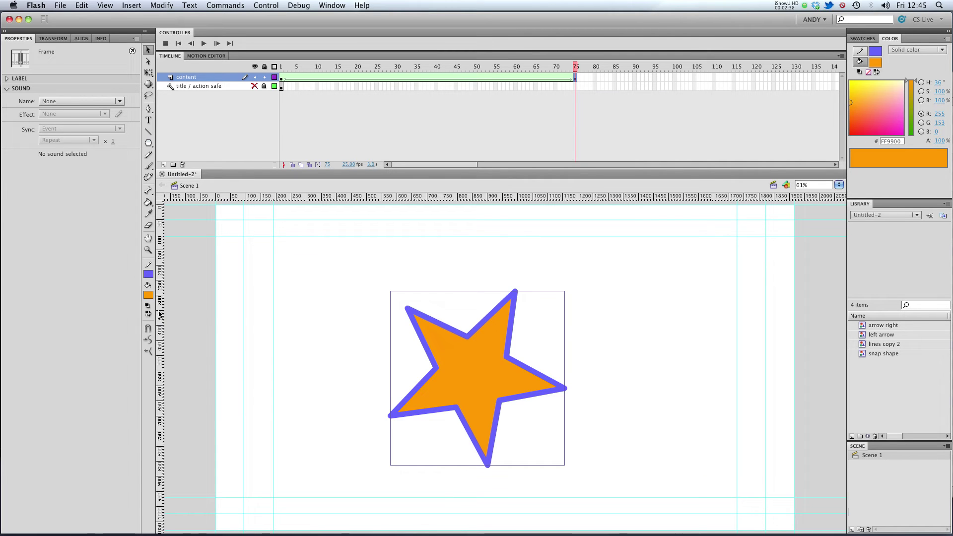
pyautogui.click(148, 294)
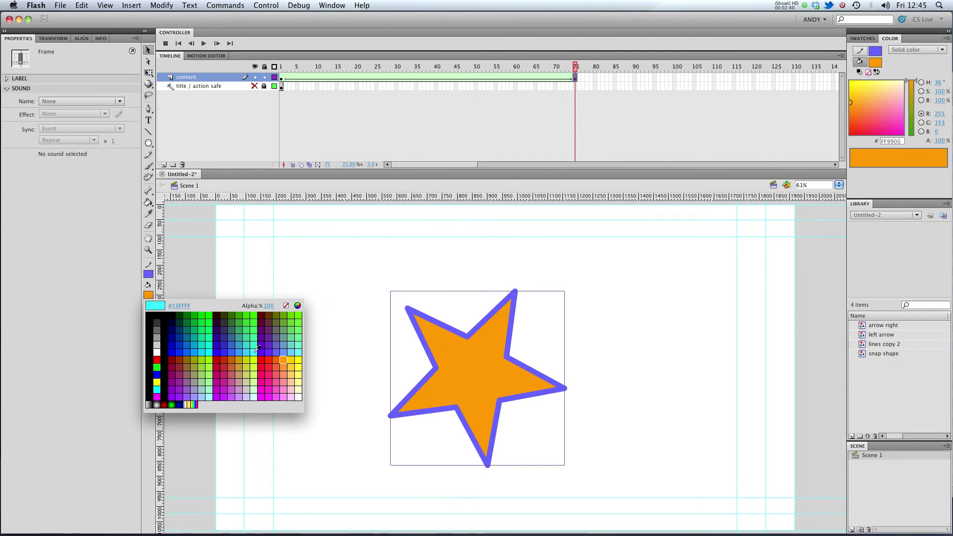
pyautogui.click(248, 316)
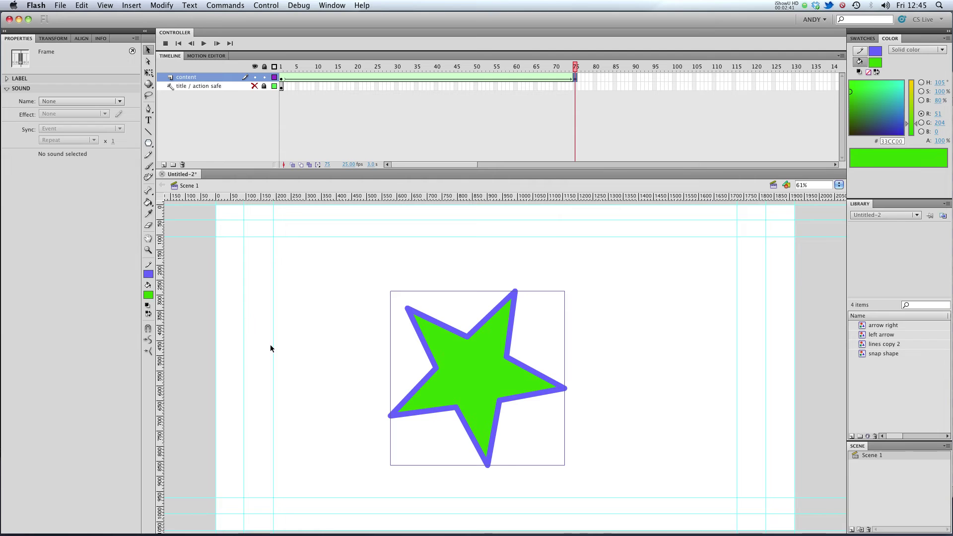
pyautogui.click(345, 407)
pyautogui.press('Return')
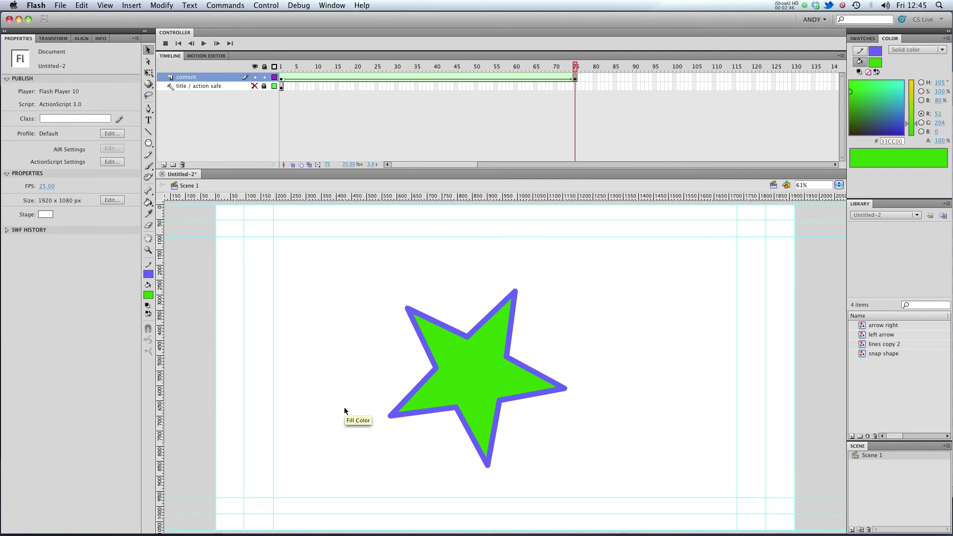
pyautogui.press('Return')
pyautogui.press('Return')
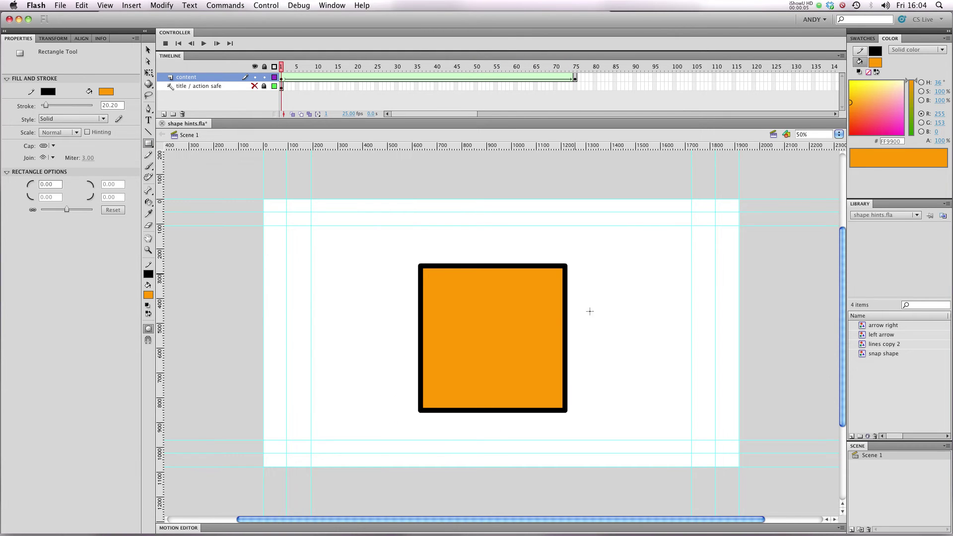
# - Draw a smaller orange square right of the large one, play the tween, and return to frame 1
pyautogui.moveTo(592, 286); pyautogui.dragTo(661, 350)
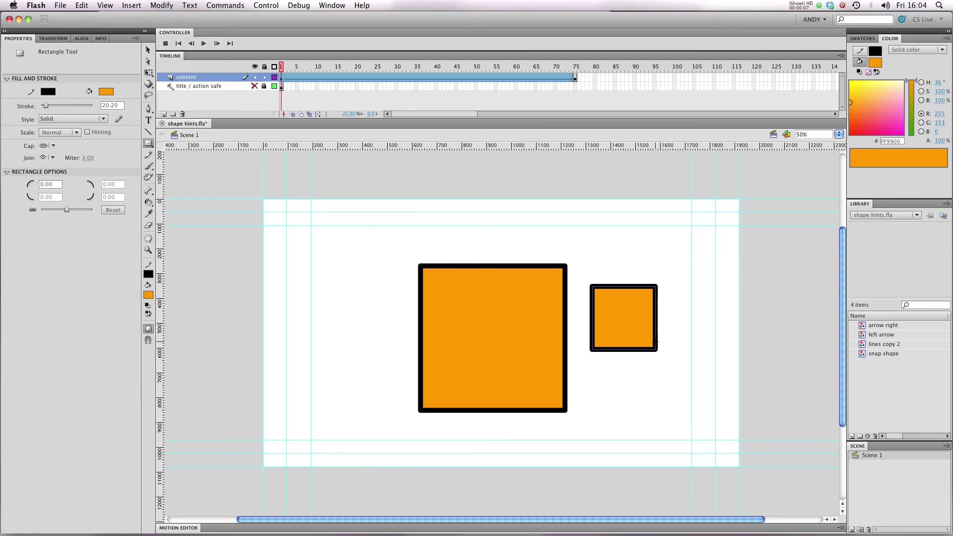
pyautogui.click(257, 69)
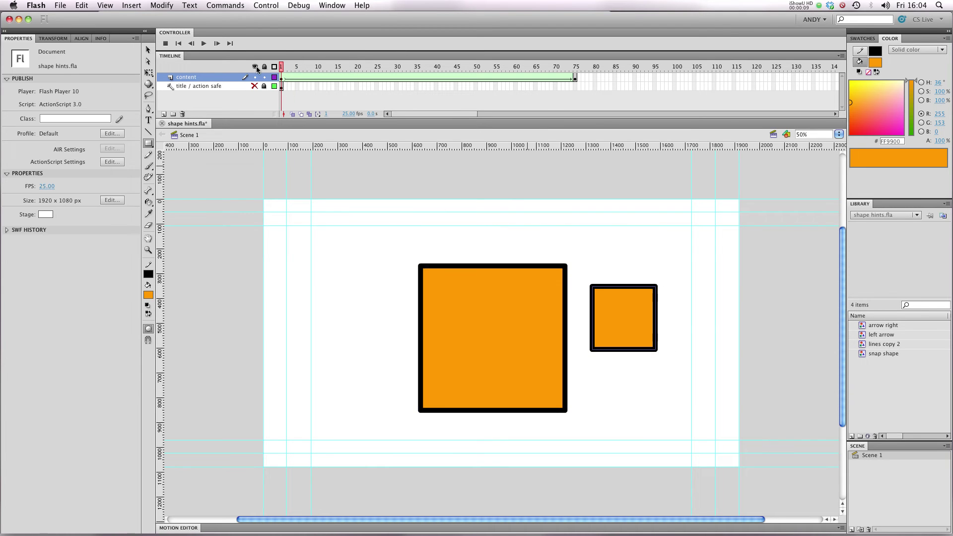
pyautogui.press('Return')
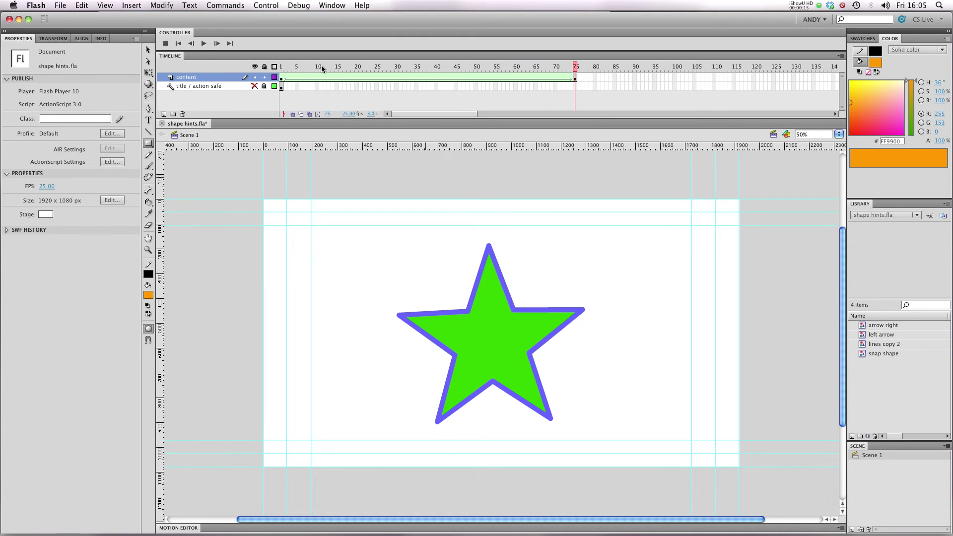
pyautogui.hotkey('shift', ',')
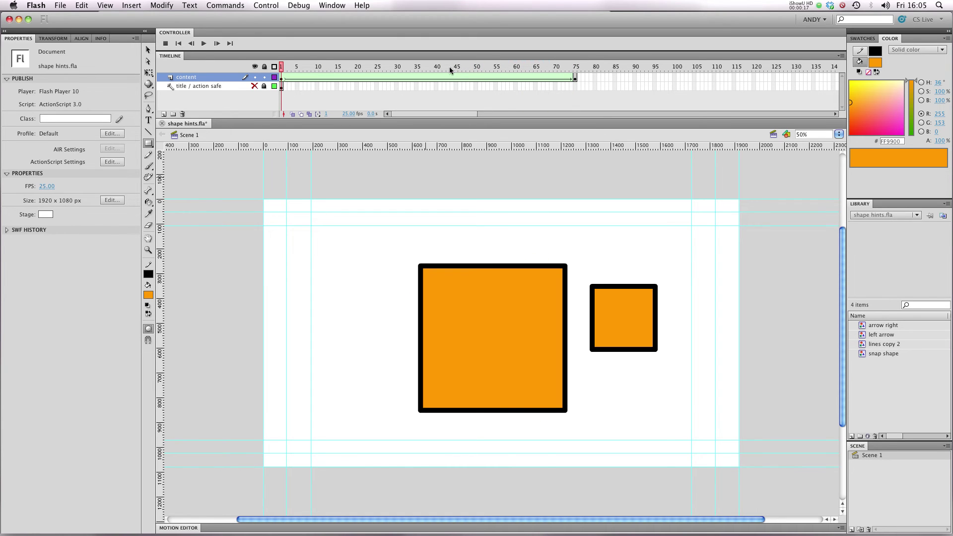
# - At frame 75, paste a copy of the green star, shrink it, and move it over the original
pyautogui.click(575, 77)
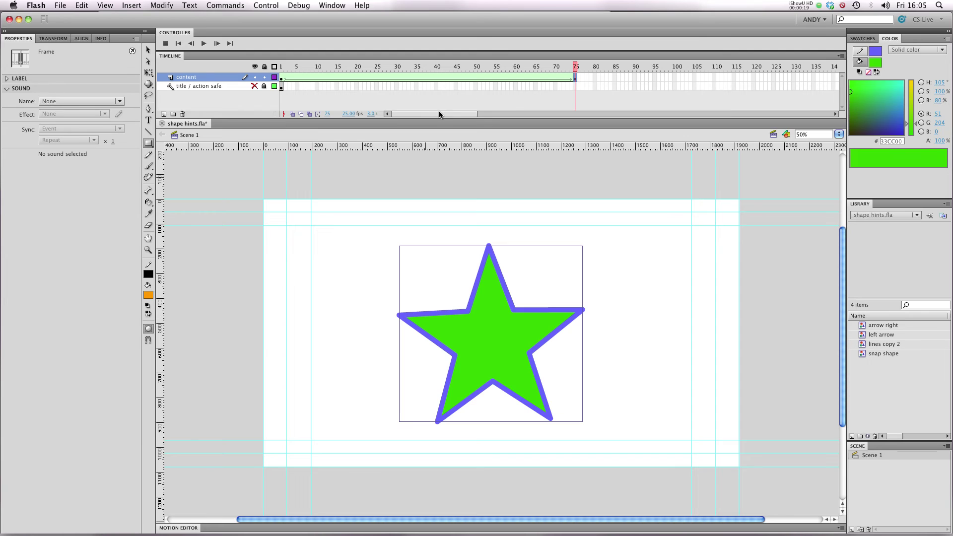
pyautogui.press('super+c')
pyautogui.press('super+v')
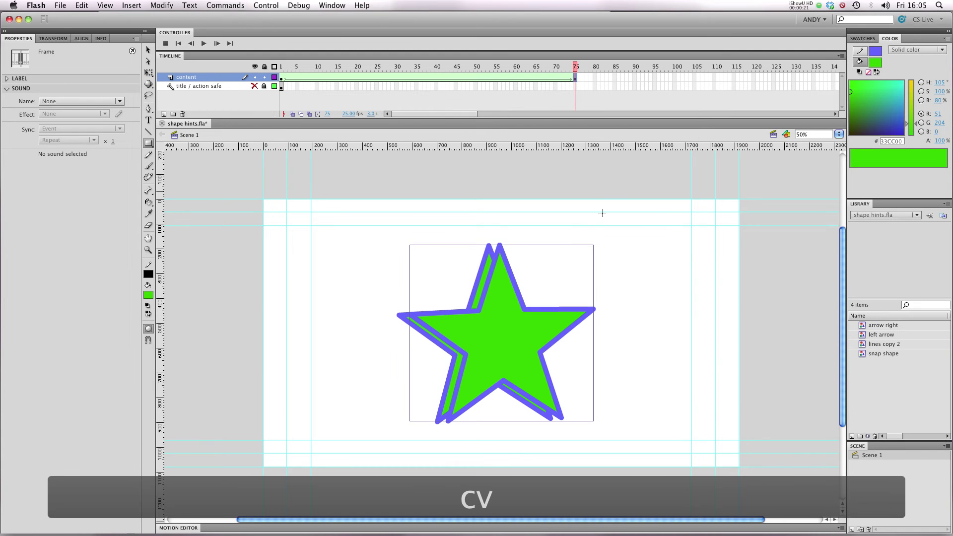
pyautogui.click(149, 72)
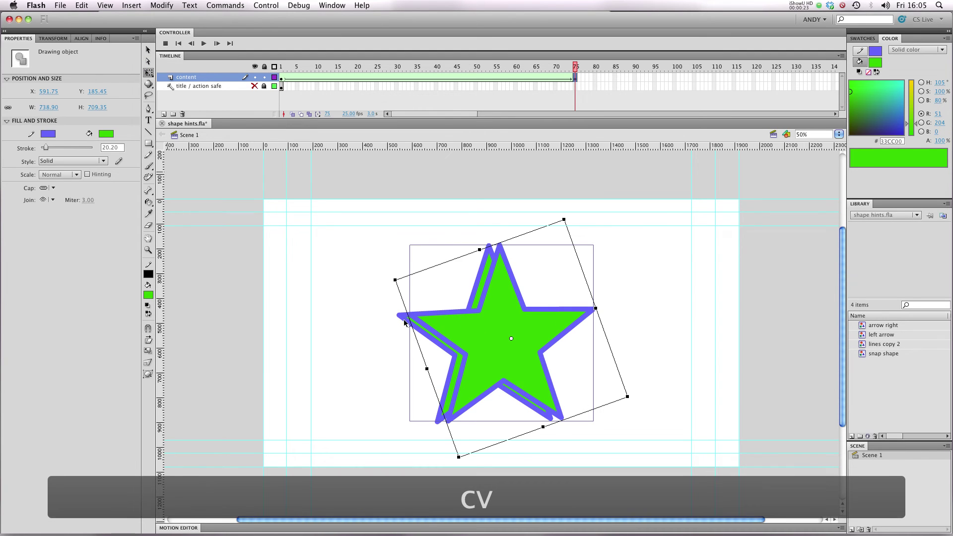
pyautogui.moveTo(394, 279); pyautogui.dragTo(476, 319)
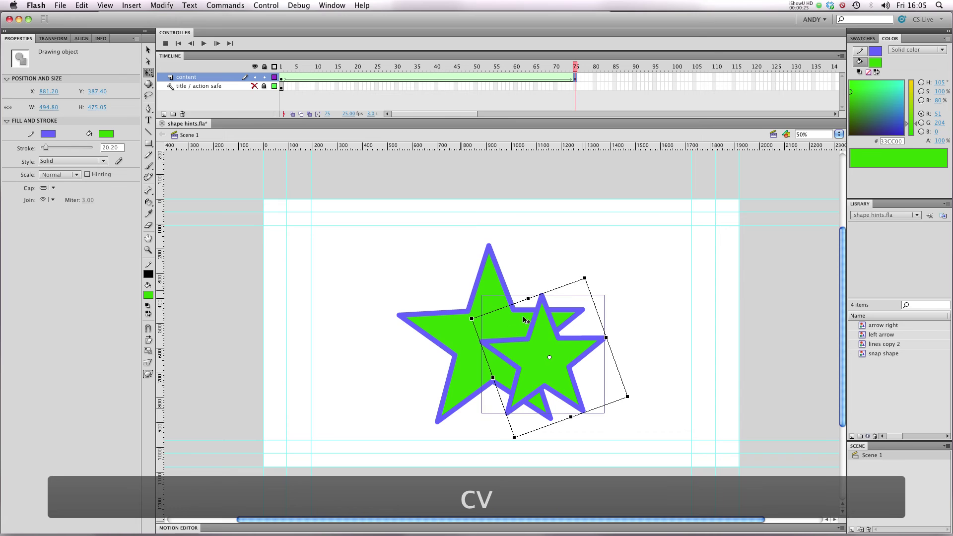
pyautogui.moveTo(562, 361); pyautogui.dragTo(552, 322)
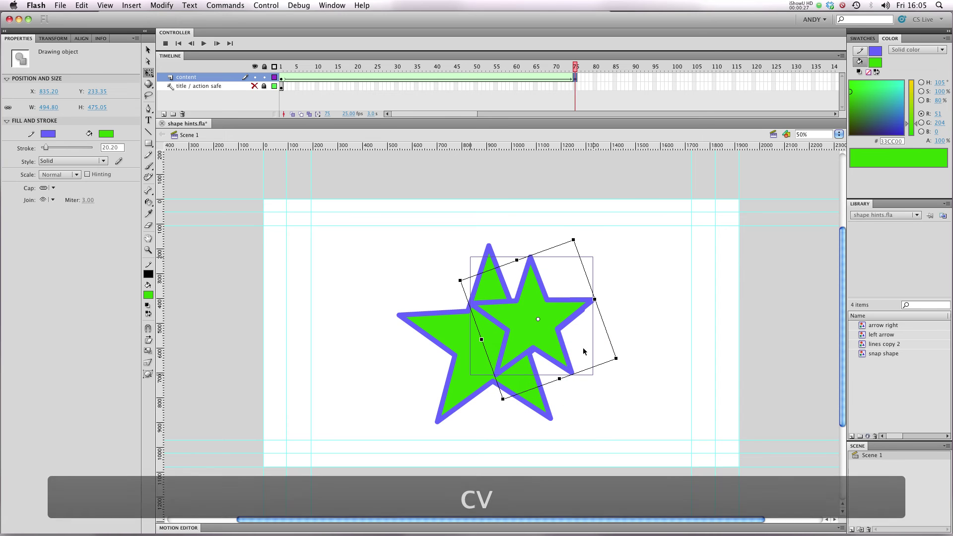
# - Paste a third, even smaller star at the stage's upper left
pyautogui.press('super+c')
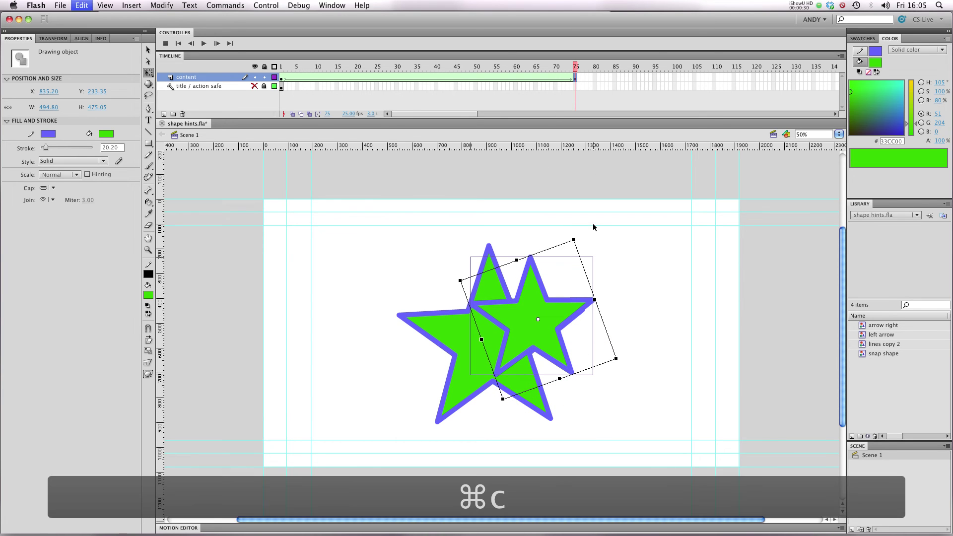
pyautogui.press('super+v')
pyautogui.moveTo(481, 376); pyautogui.dragTo(283, 292)
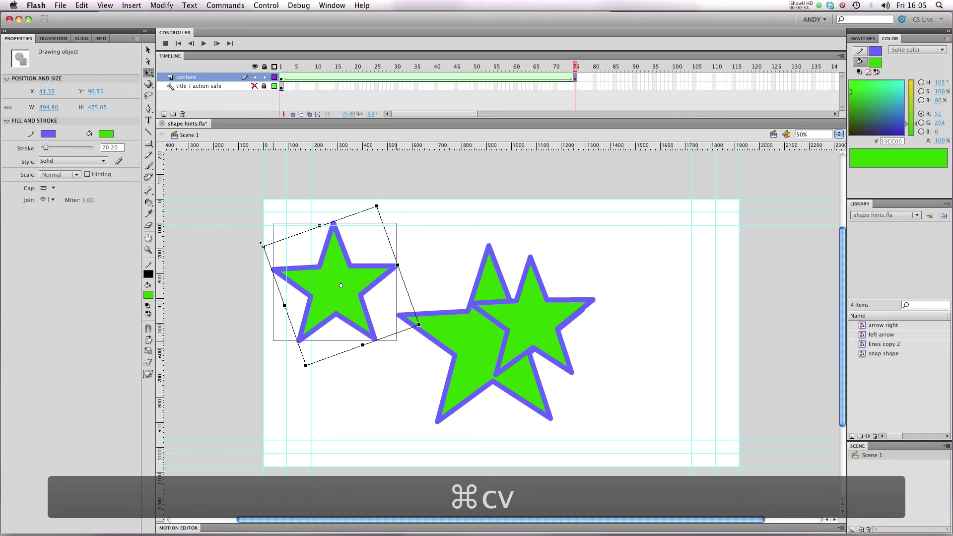
pyautogui.moveTo(262, 245); pyautogui.dragTo(298, 263)
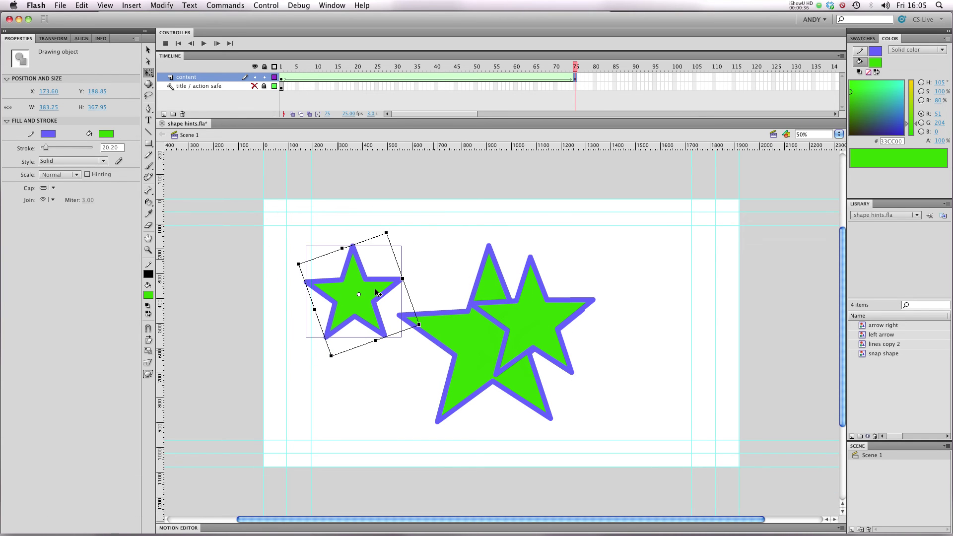
pyautogui.press('super+c')
pyautogui.press('super+v')
# - Undo the extra star copy and play the squares-to-stars tween
pyautogui.moveTo(507, 338); pyautogui.dragTo(644, 382)
pyautogui.press('super+z')
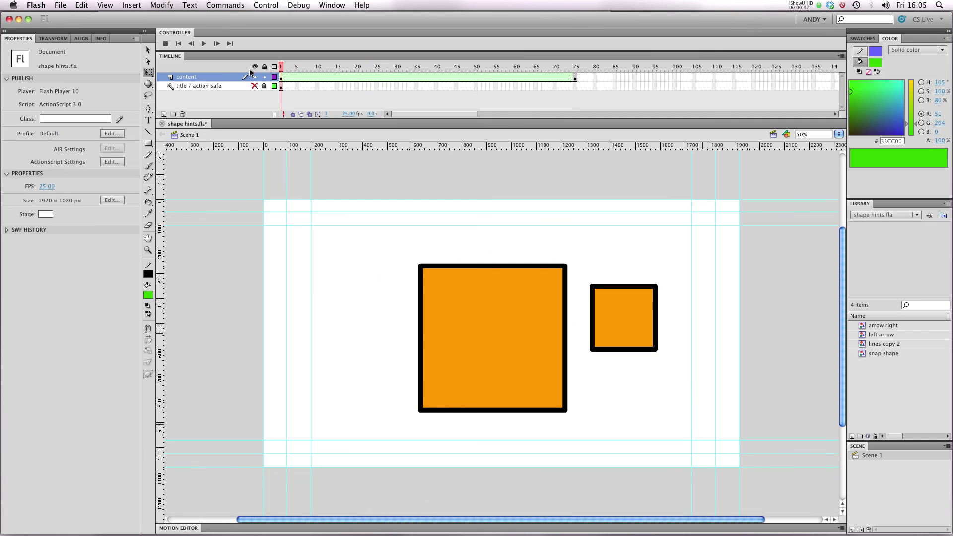
pyautogui.press('Return')
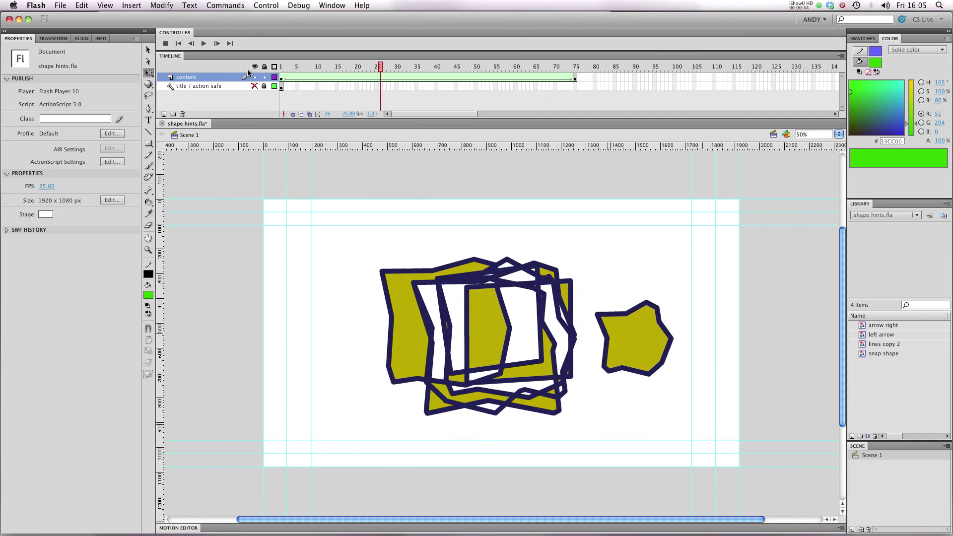